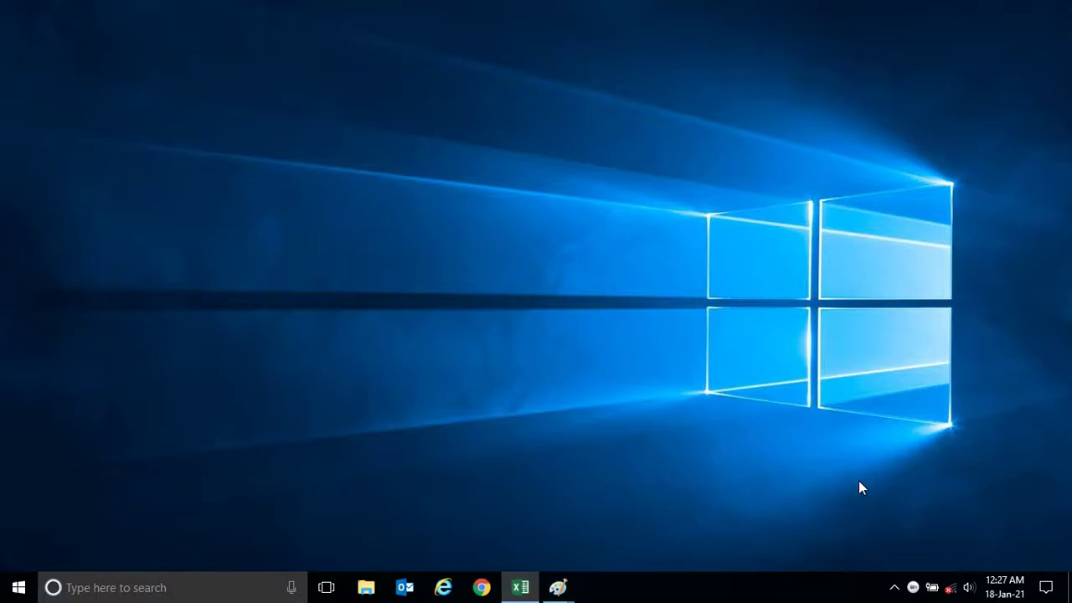
Step: Bring the LAB3 workbook forward, select names D3:D9, then make D6 active
click(520, 587)
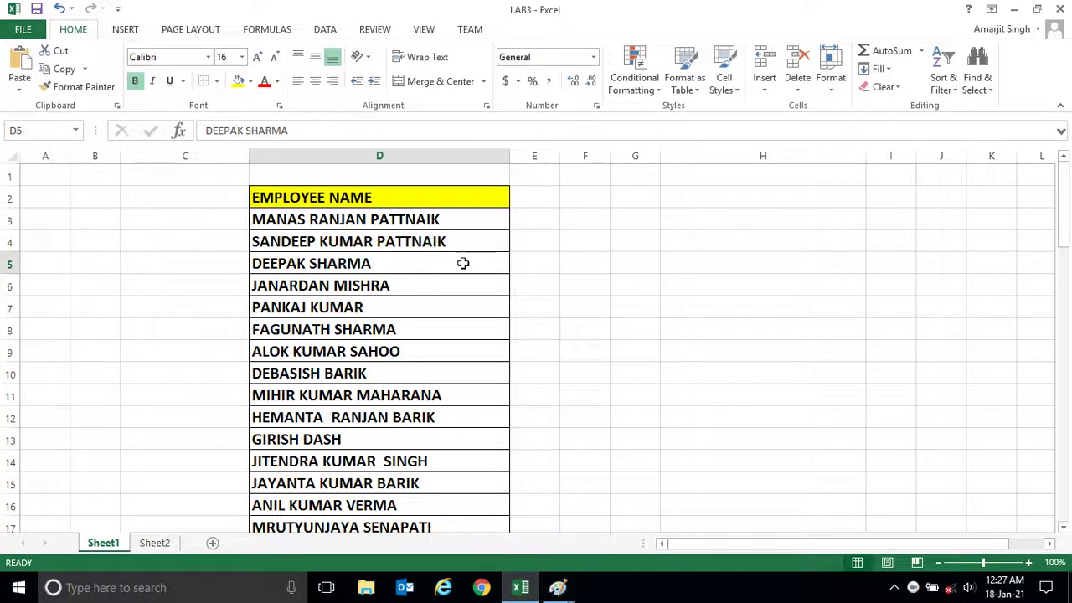
drag(455, 222, 455, 459)
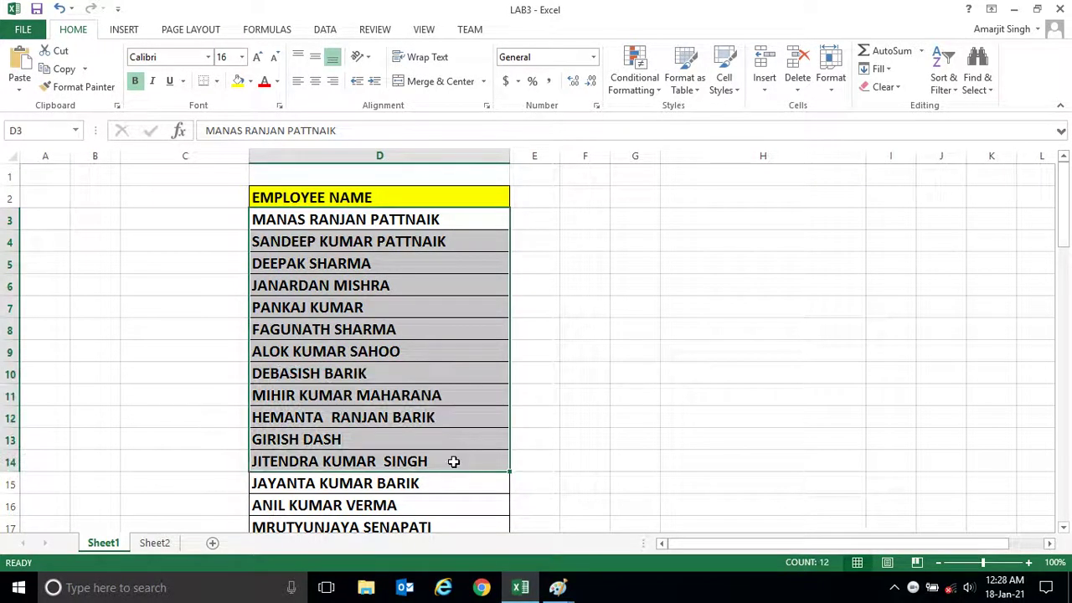
click(407, 292)
Step: Step up and down the employee name column one cell at a time
key(Up)
key(Up)
key(Up)
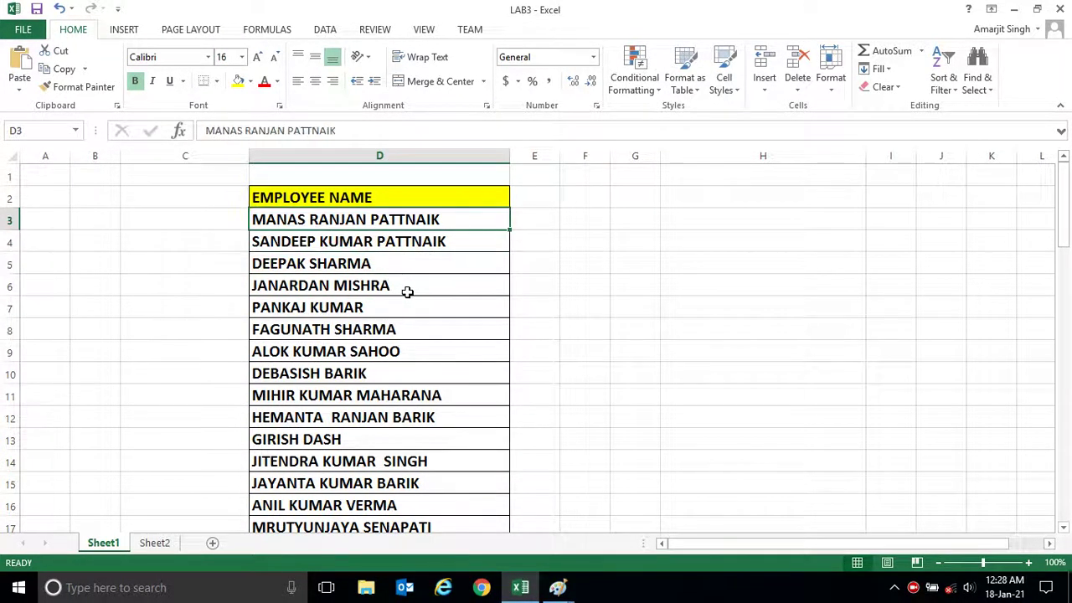
key(Down)
key(Down)
key(Down)
key(Down)
key(Up)
key(Up)
key(Up)
key(Up)
key(Up)
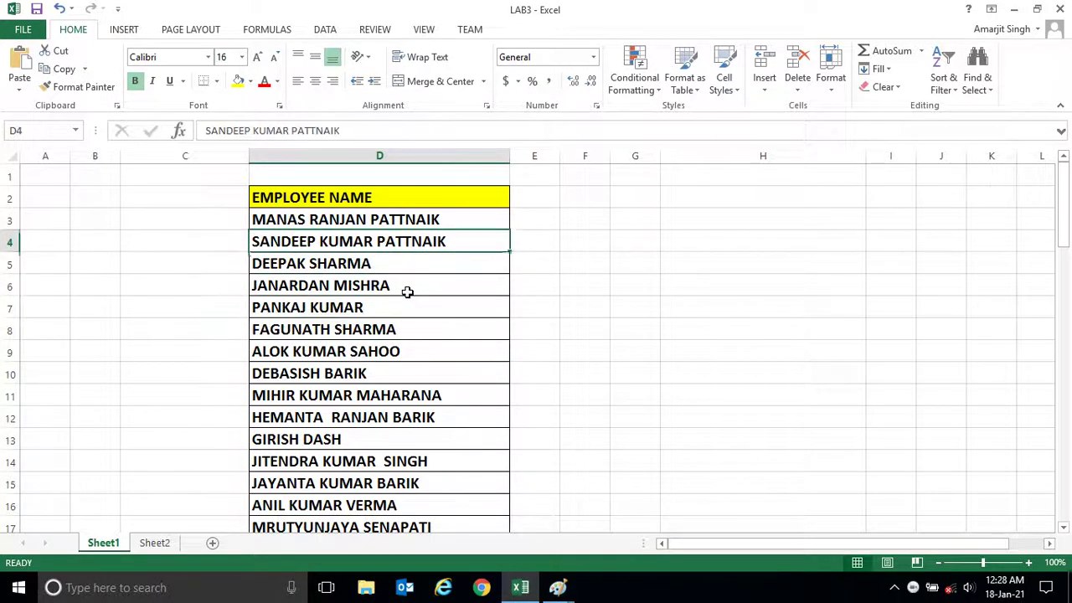
key(Up)
key(Down)
key(Down)
key(Down)
key(Down)
key(Down)
key(Down)
key(Down)
key(Down)
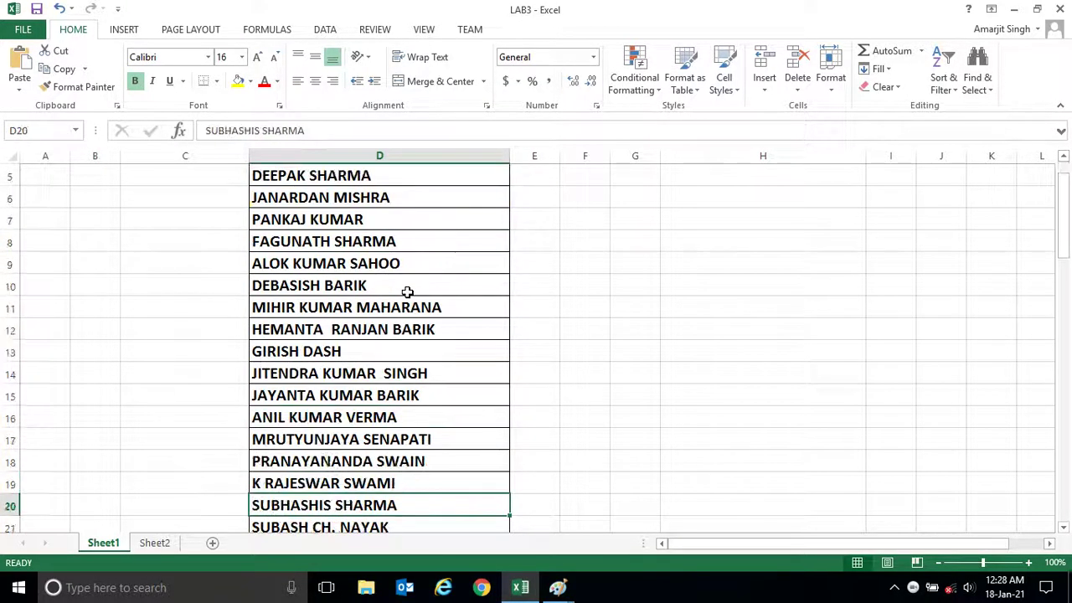
key(Down)
key(Down)
key(Down)
key(Up)
key(Up)
key(Up)
key(Up)
key(Up)
key(Up)
key(Up)
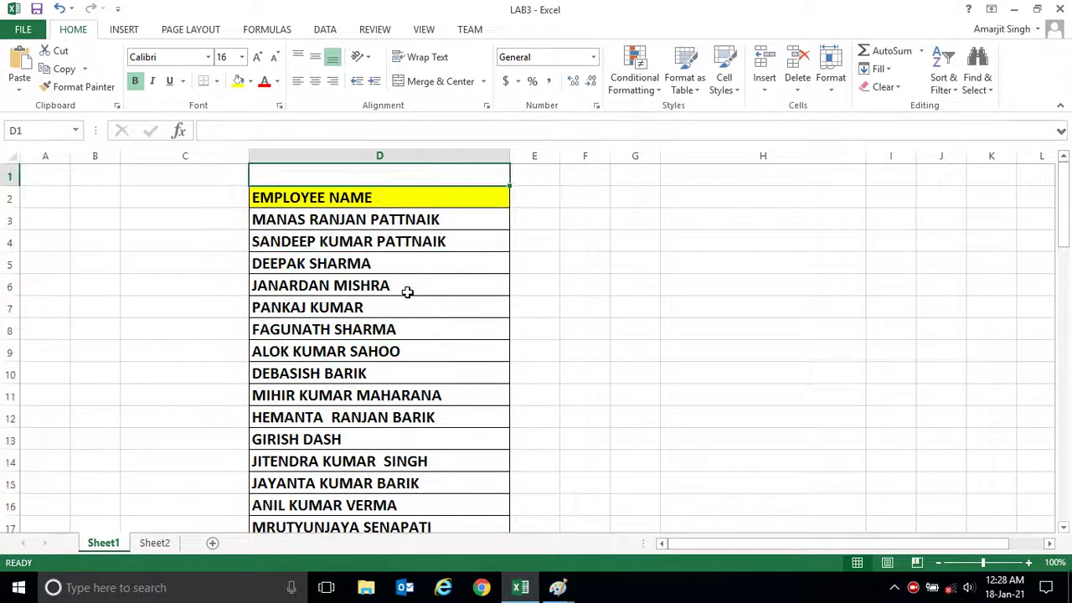
key(Down)
key(Down)
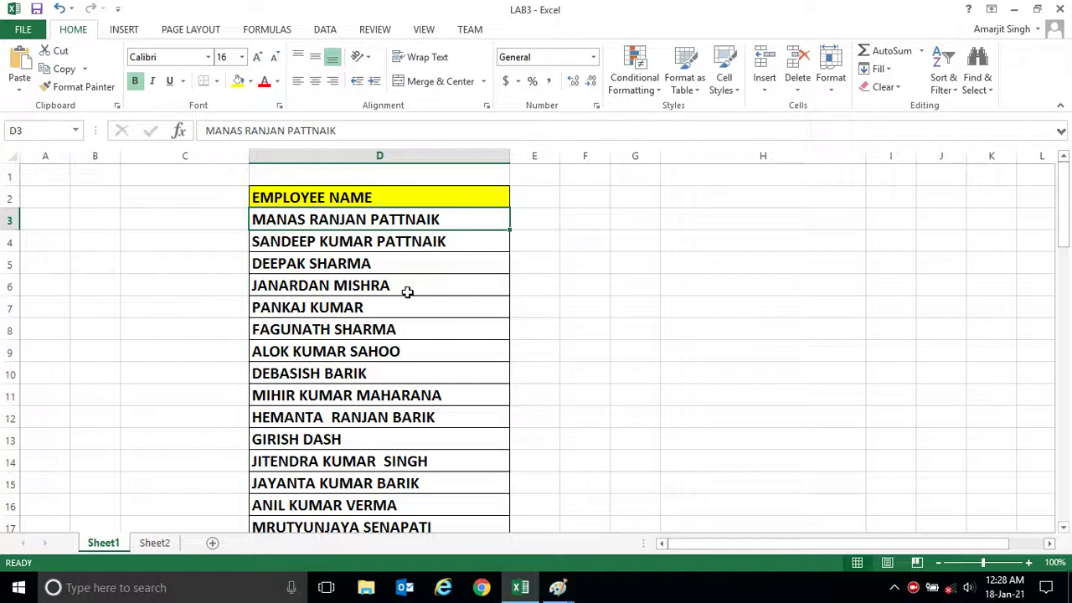
Step: Select all of column D, then go to D4 and back to the first name in D3
click(419, 156)
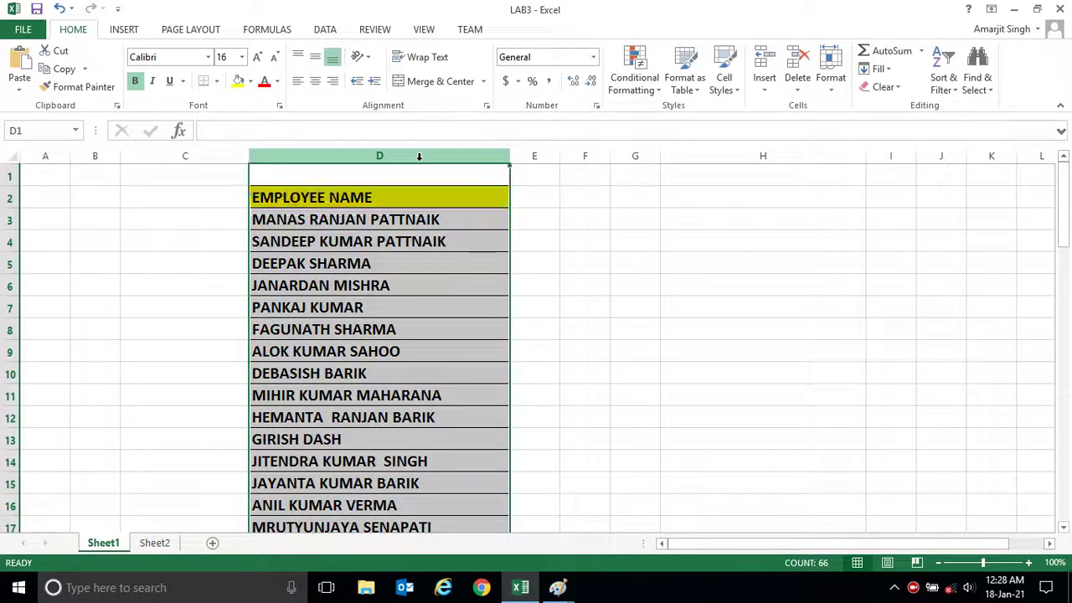
click(399, 237)
click(405, 221)
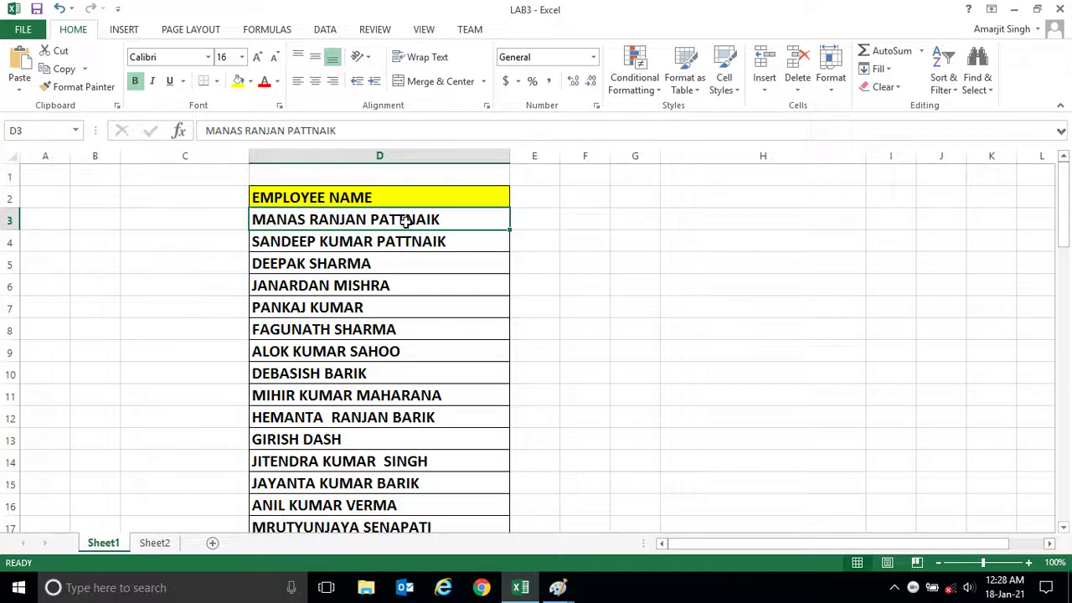
mouse_move(1067, 205)
mouse_down()
mouse_move(1066, 515)
mouse_move(1063, 209)
mouse_up()
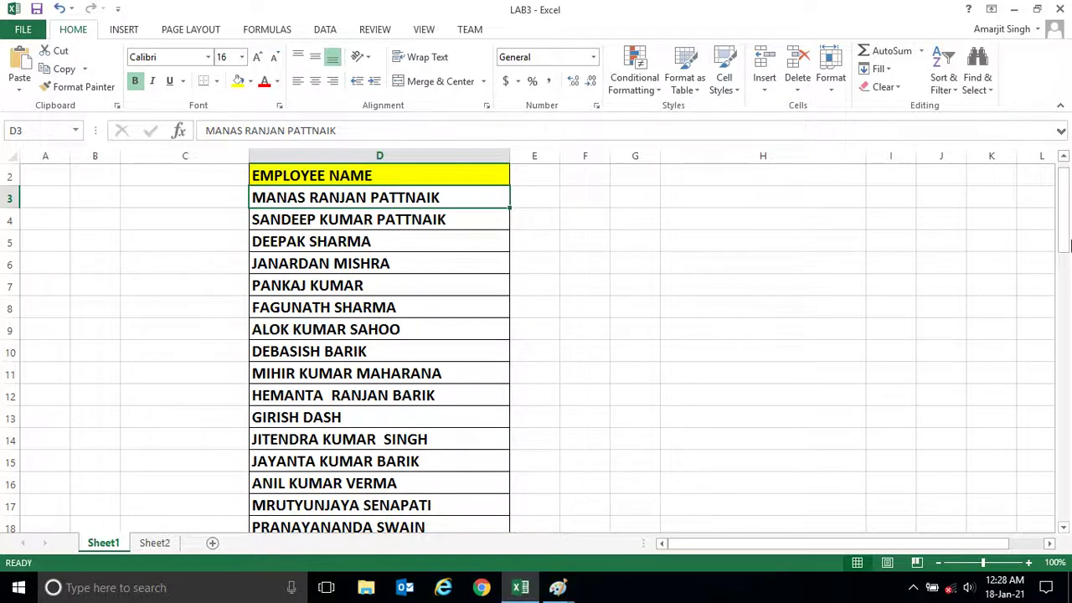
drag(1065, 232, 1066, 471)
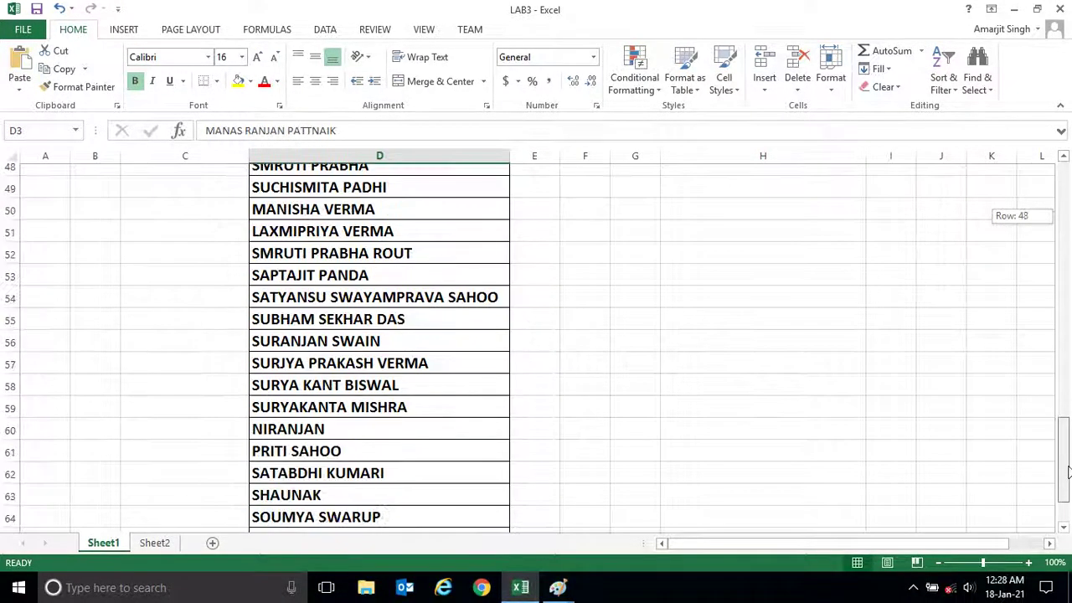
mouse_move(1066, 471)
mouse_down()
mouse_move(1066, 408)
mouse_move(1067, 498)
mouse_move(1067, 192)
mouse_up()
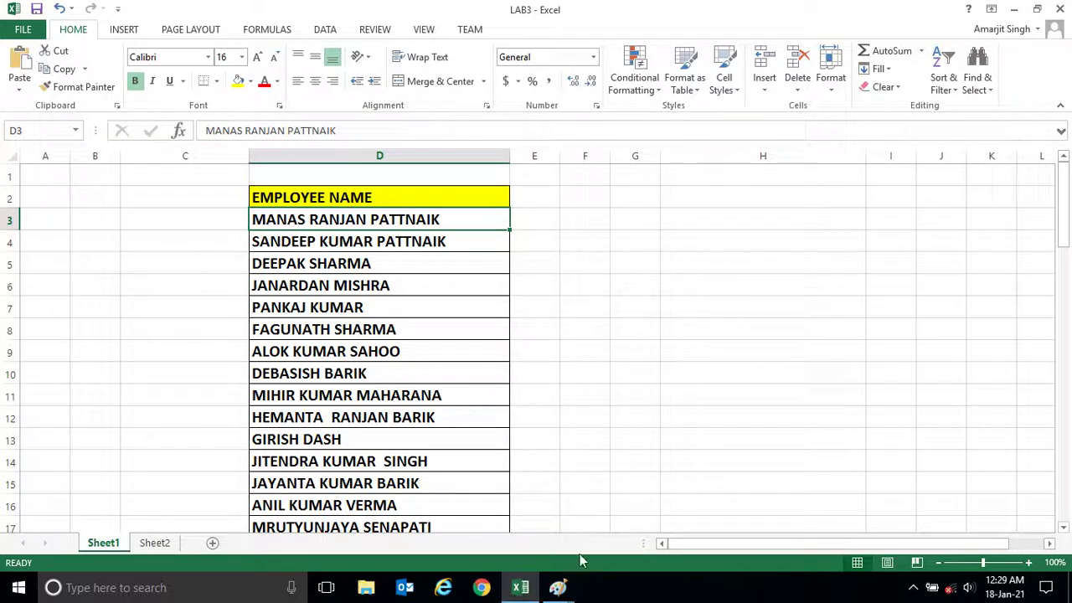
Step: Box the right Ctrl and Down-arrow keys with red rectangles in Paint, then return to Excel
mouse_move(557, 587)
click(618, 551)
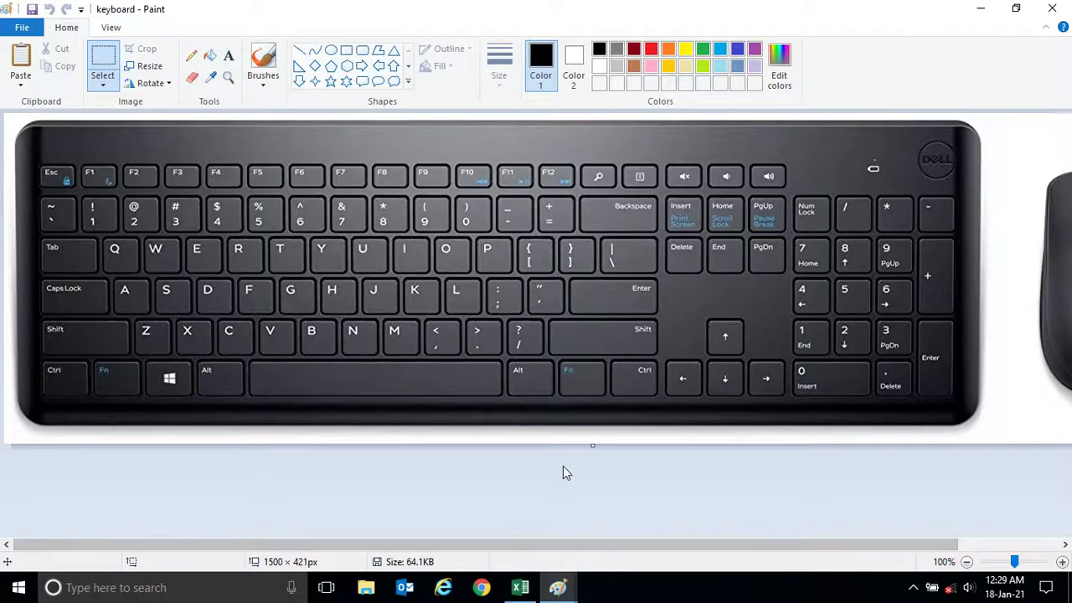
click(652, 51)
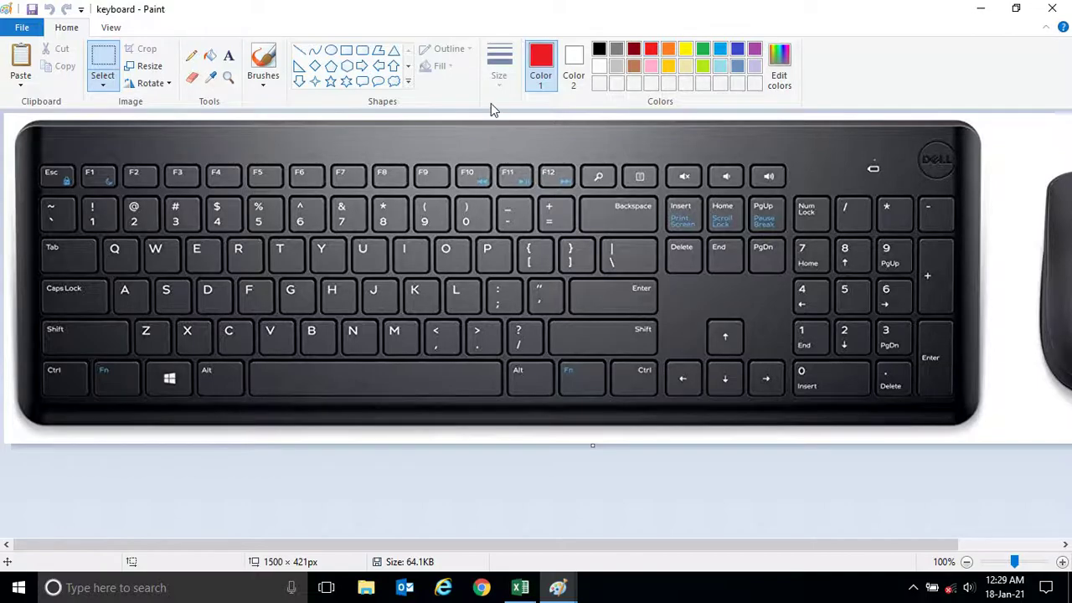
drag(618, 362, 652, 385)
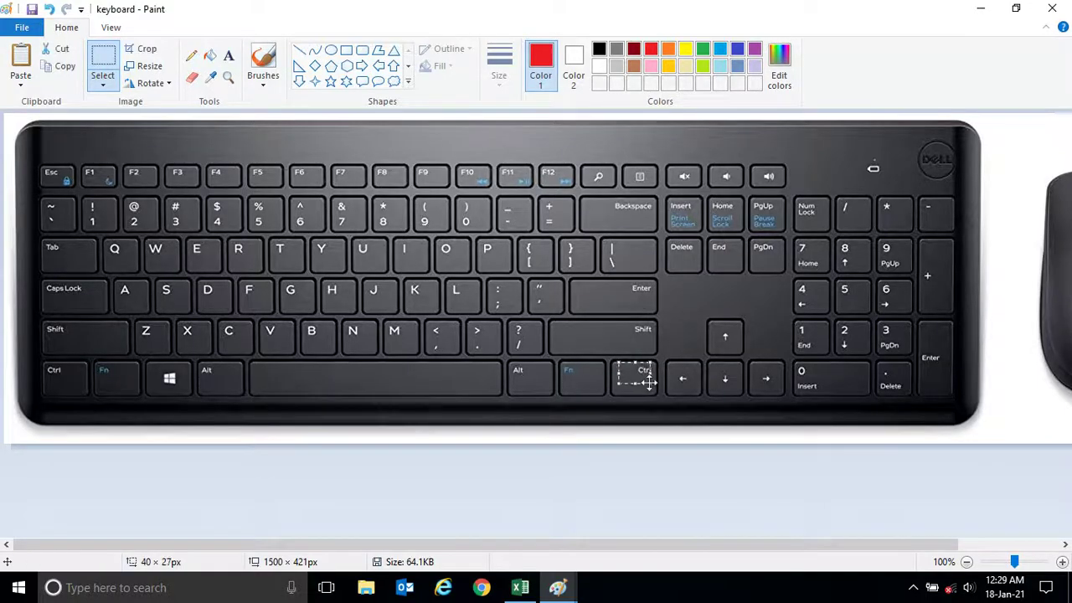
click(345, 50)
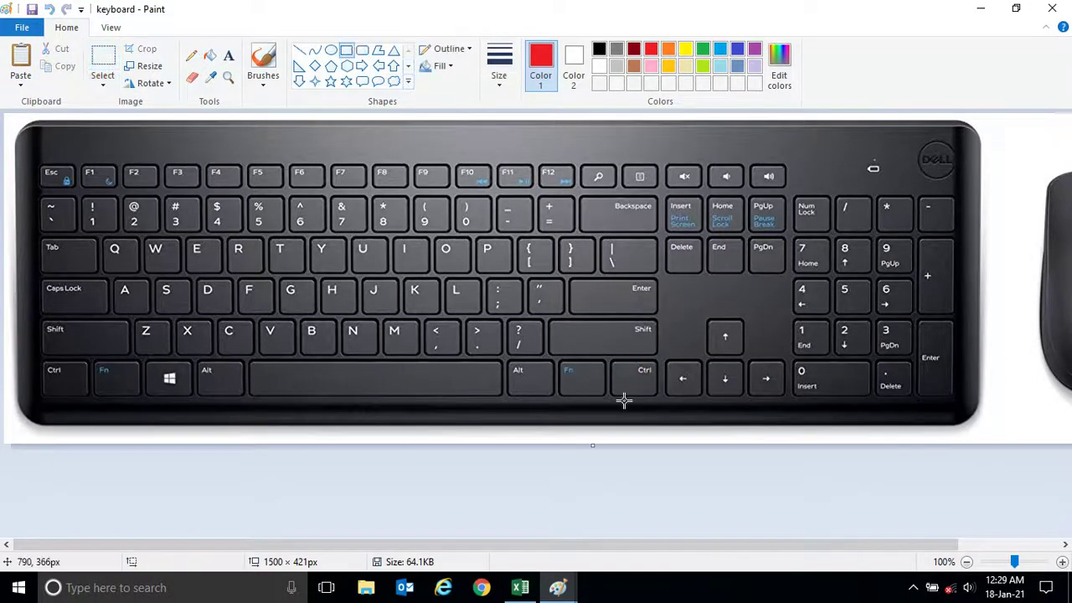
drag(616, 360, 656, 392)
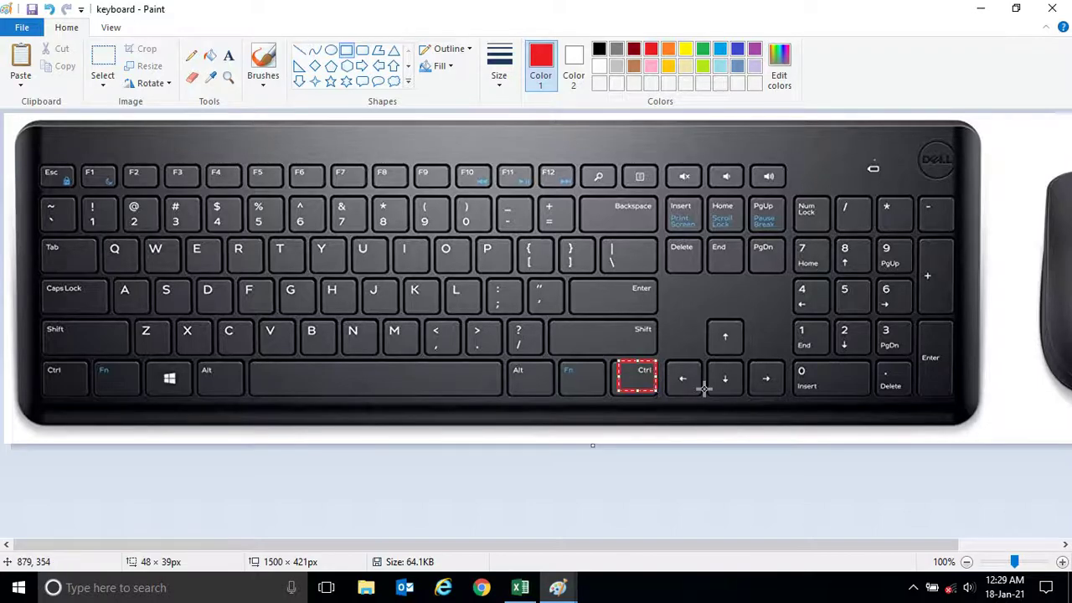
drag(714, 365, 737, 401)
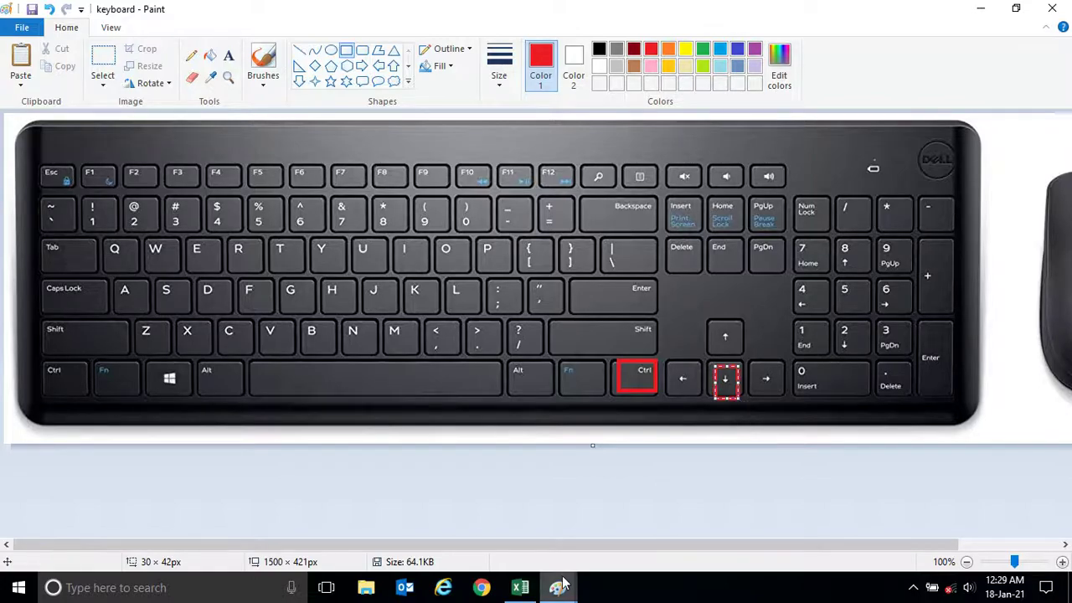
click(520, 587)
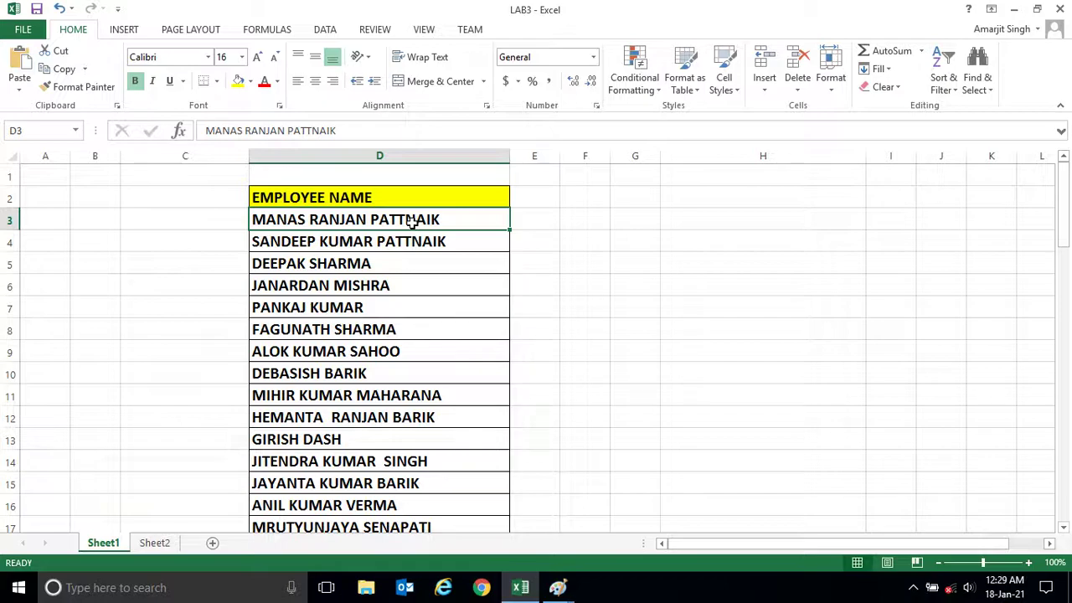
key(ctrl+Down)
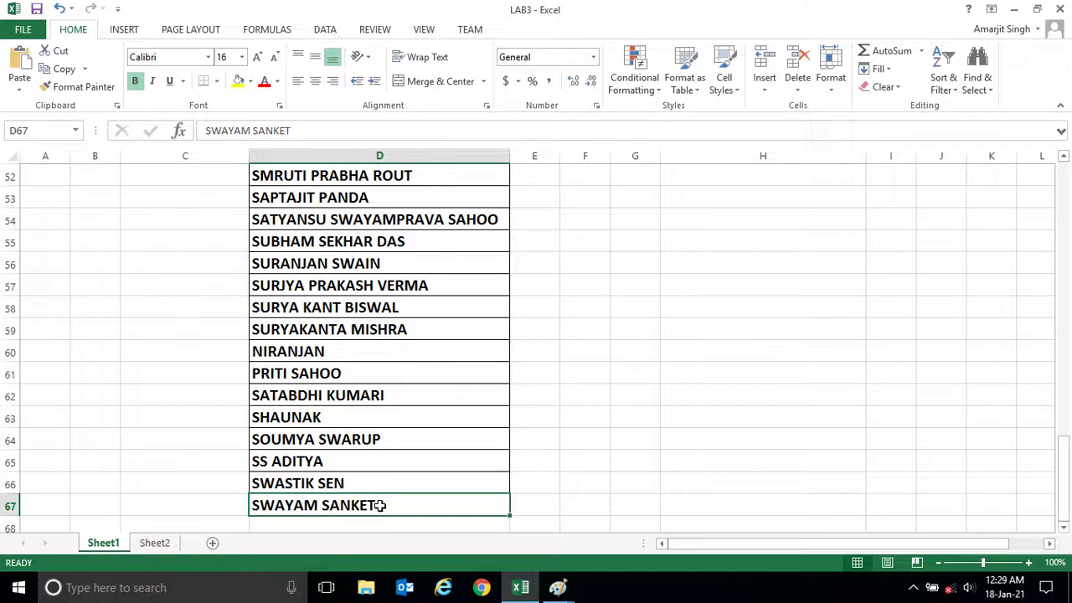
click(558, 586)
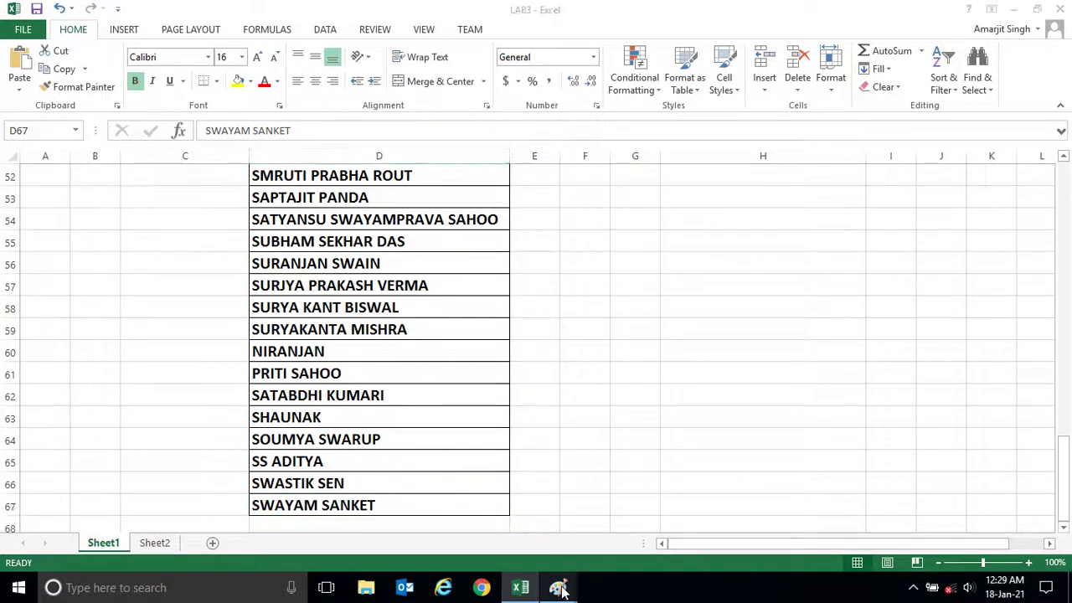
Step: Undo the Down-arrow outline, box the Up-arrow key in red, and minimize Paint
click(703, 440)
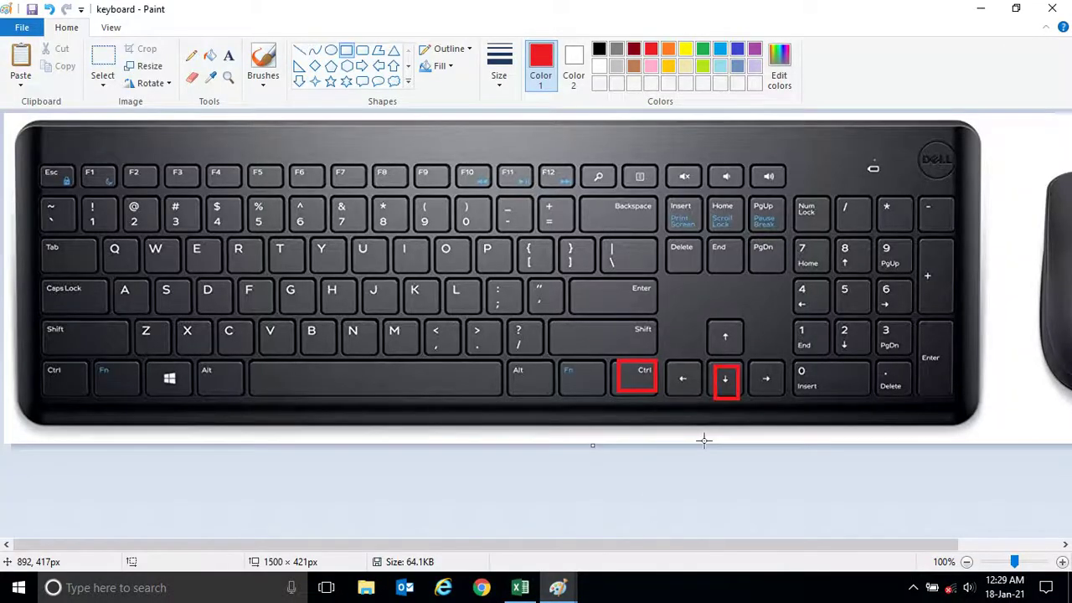
key(ctrl+z)
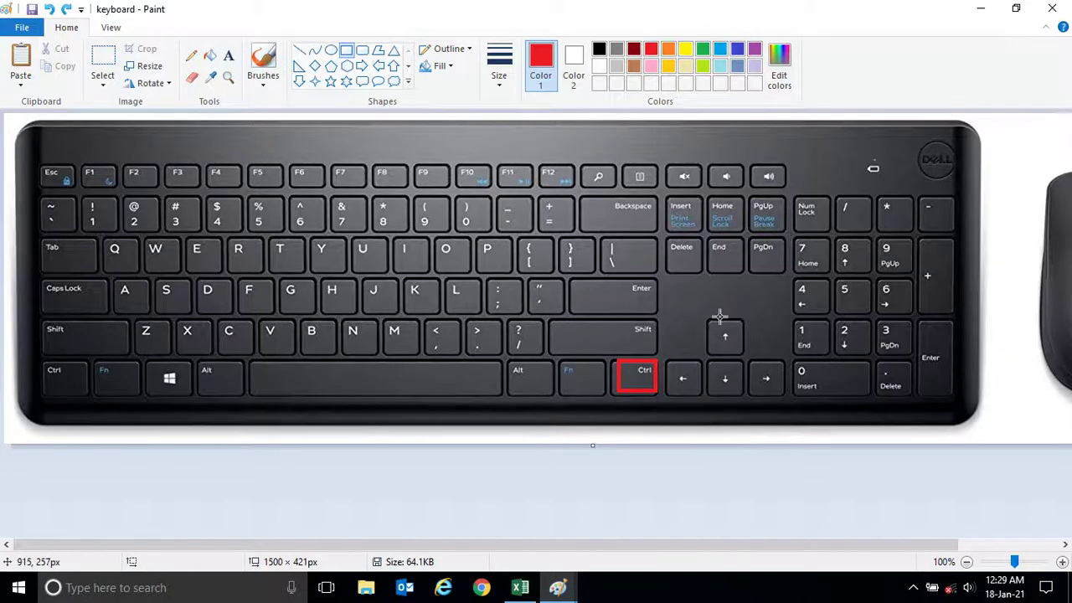
drag(710, 319, 737, 349)
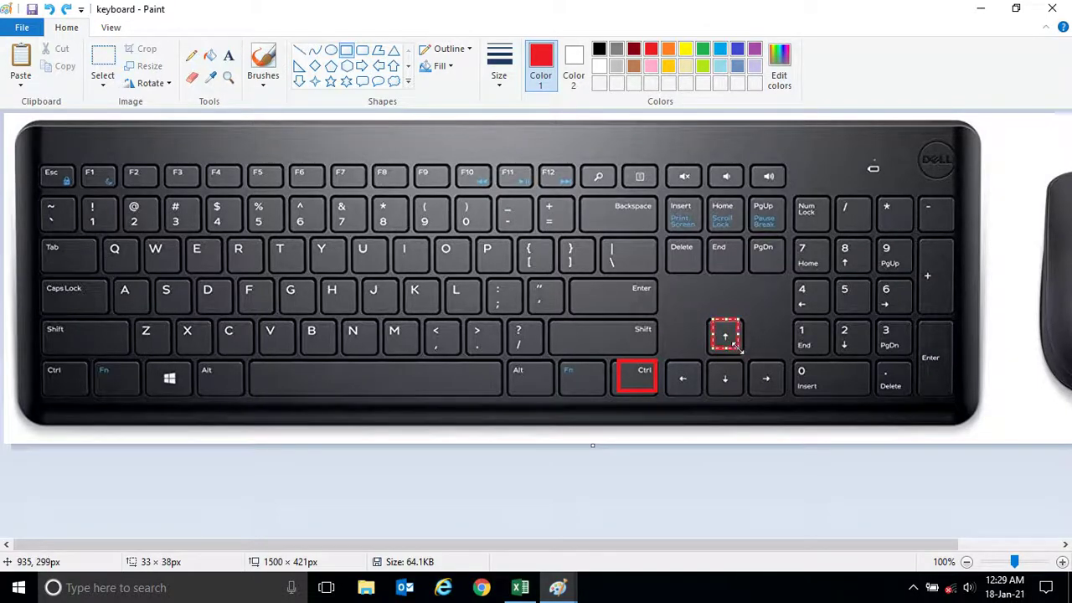
click(982, 9)
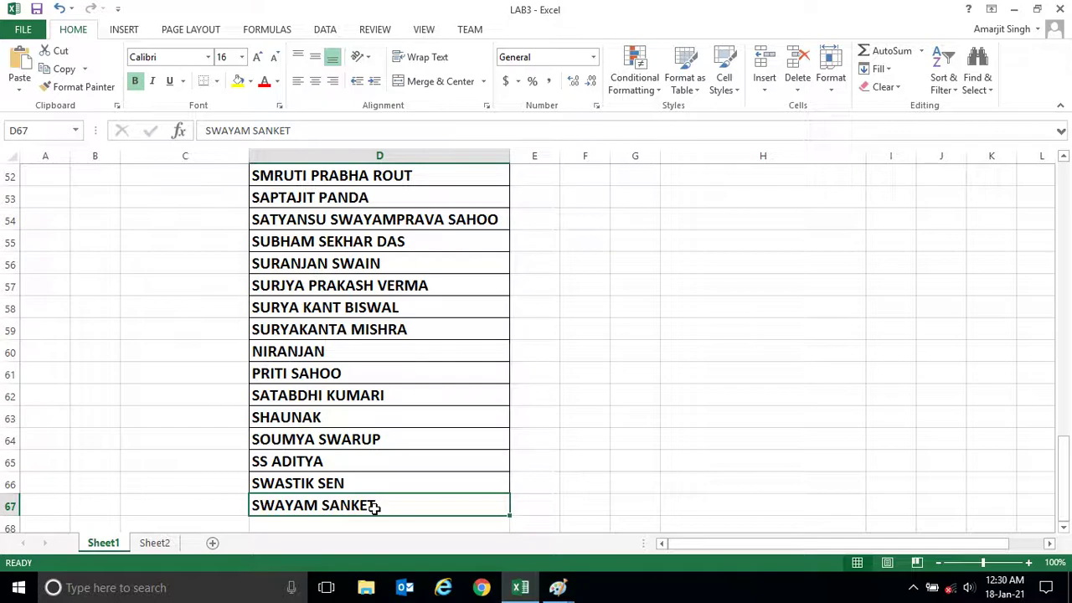
Step: Jump with Ctrl+Up to header D2, Ctrl+Down to D67, then Ctrl+Up back to D2
key(ctrl+Up)
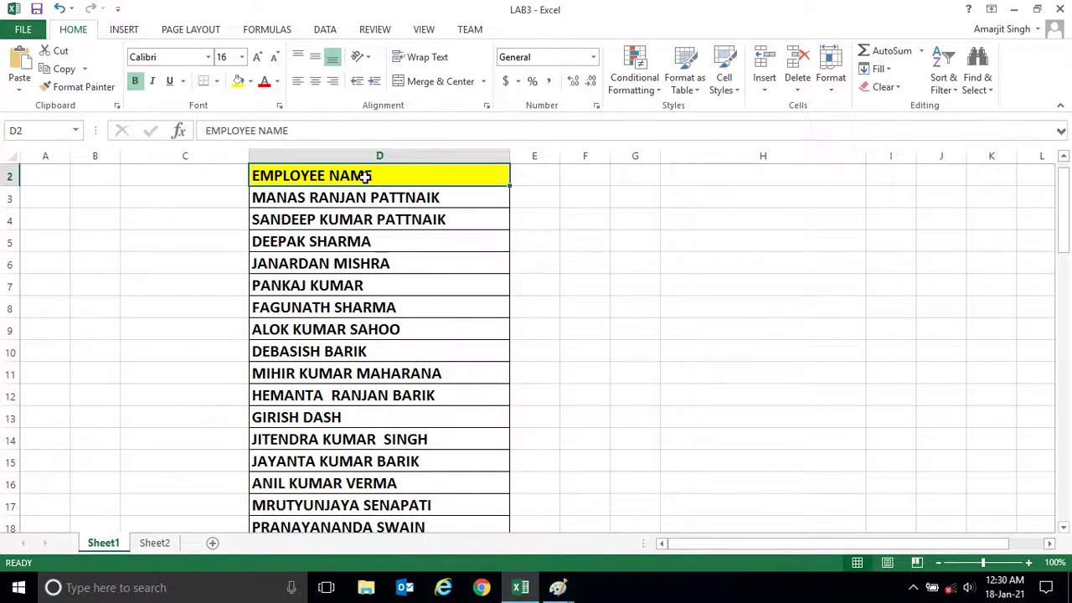
key(ctrl+Down)
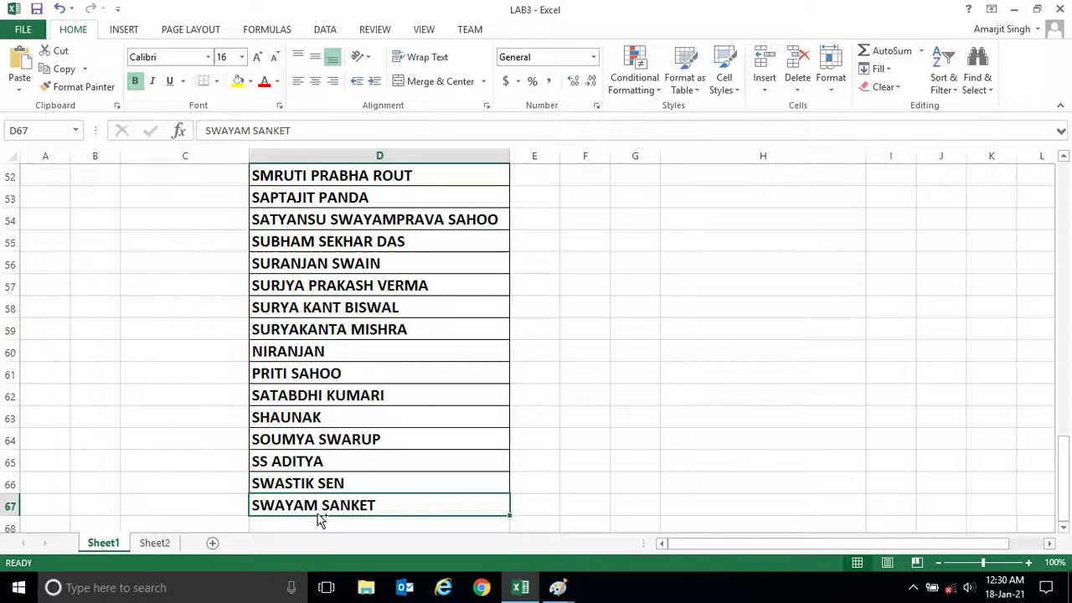
key(ctrl+Up)
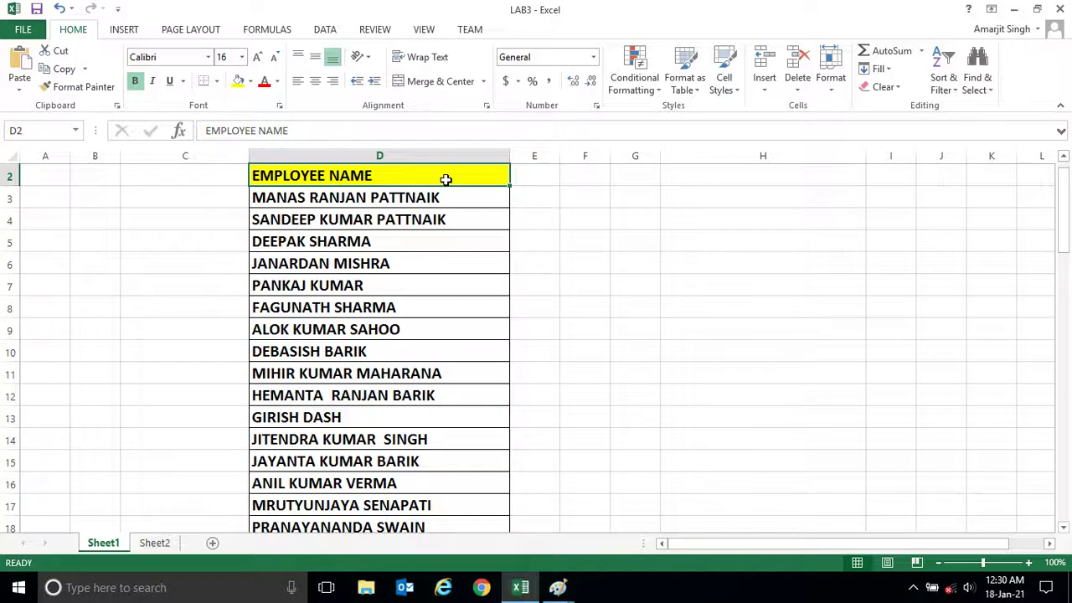
mouse_move(557, 587)
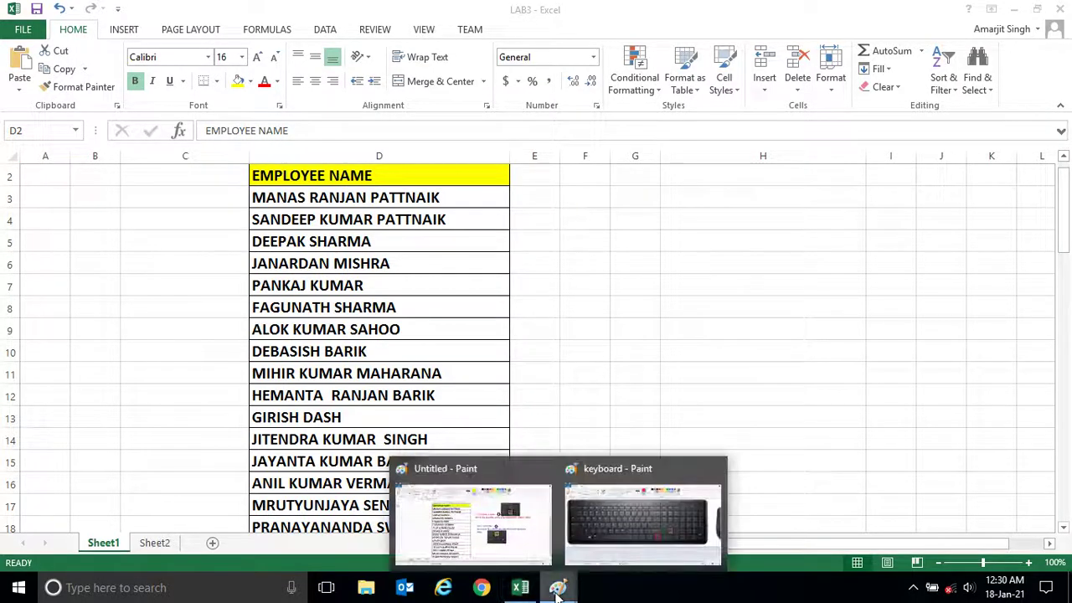
Step: Show the Untitled Paint screenshot annotated with Ctrl+Down and Ctrl+Up notes
click(527, 552)
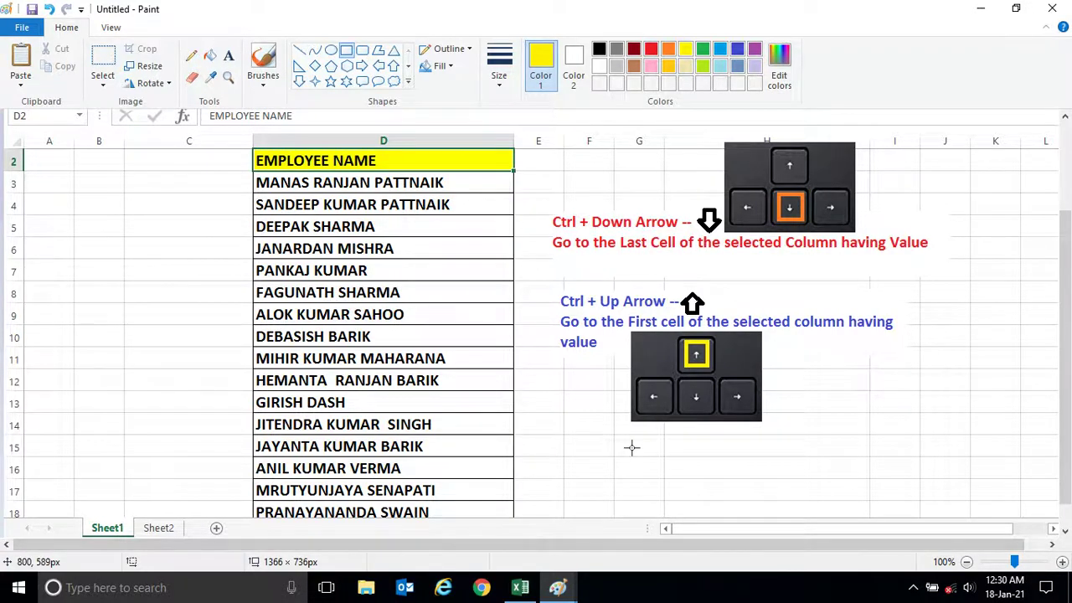
Step: Back in Excel, select names D9, D13, D11, the range D11:D14, D10 and D11
click(520, 587)
click(352, 329)
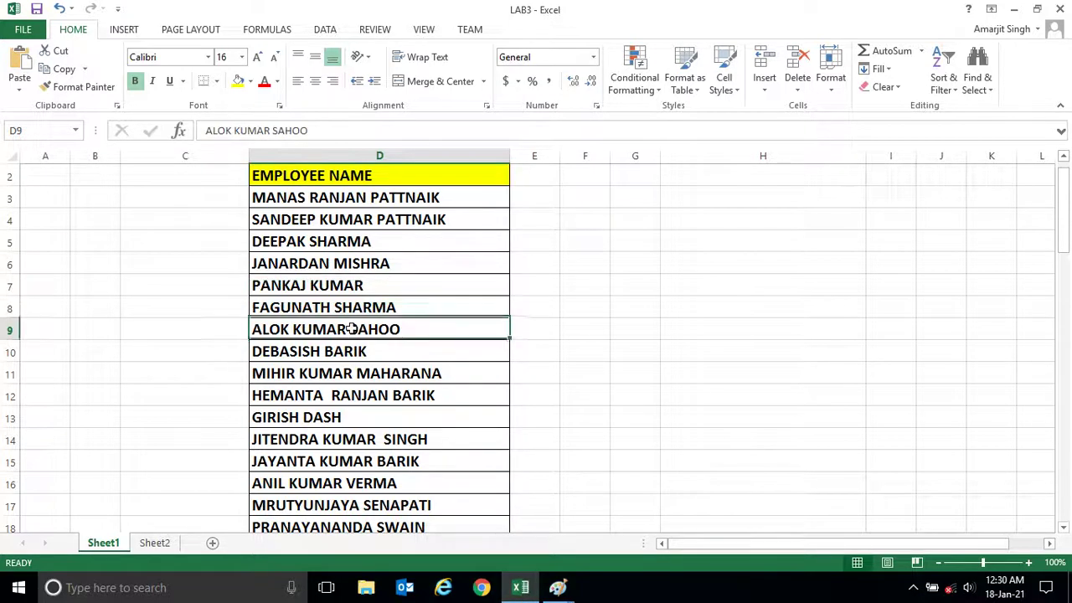
click(299, 417)
click(304, 375)
drag(304, 381, 311, 438)
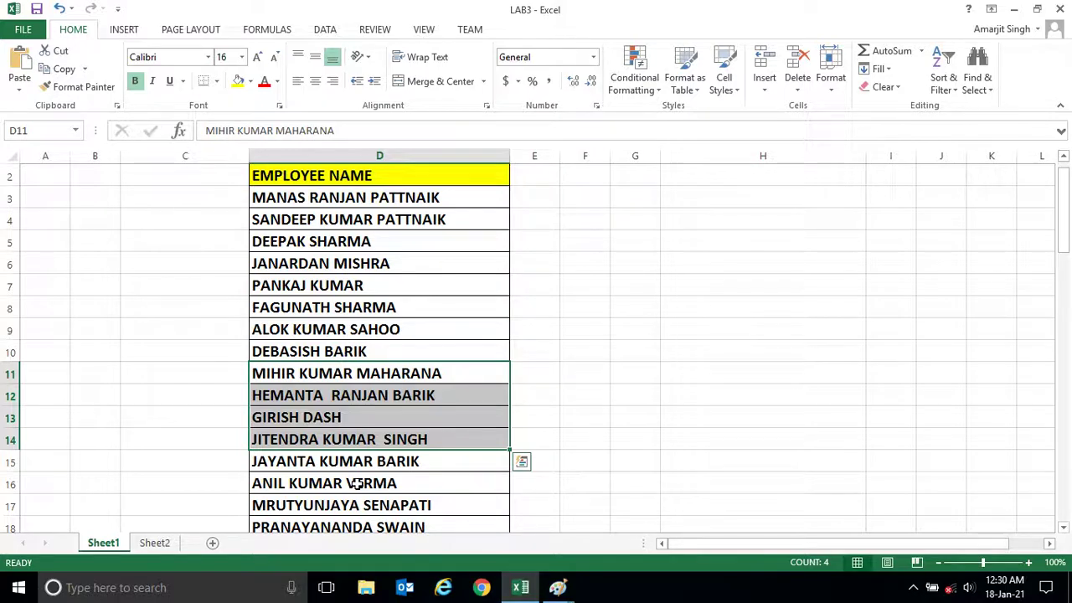
click(459, 351)
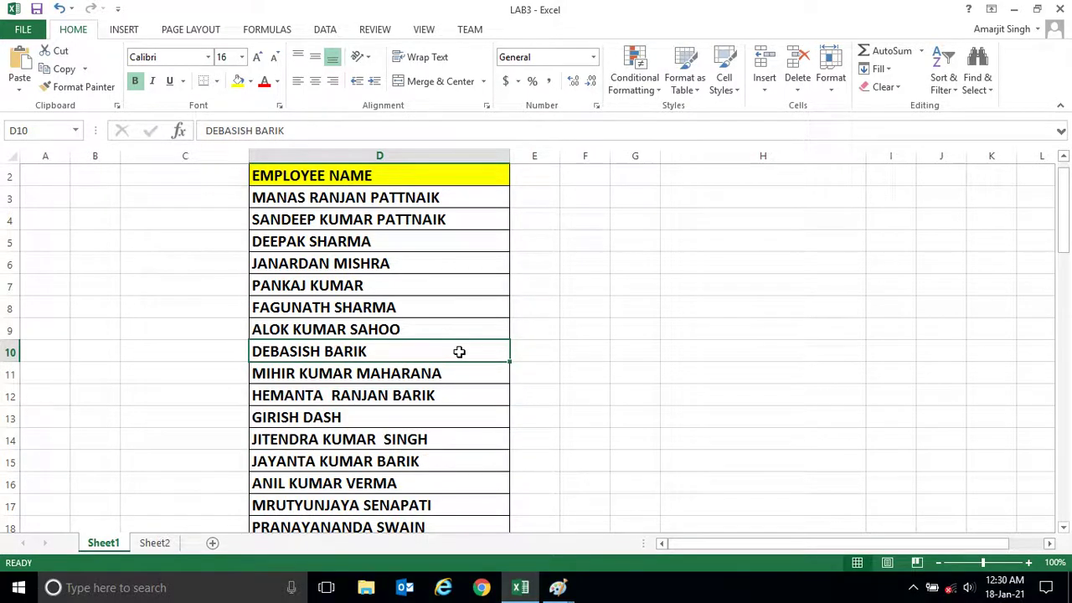
click(413, 382)
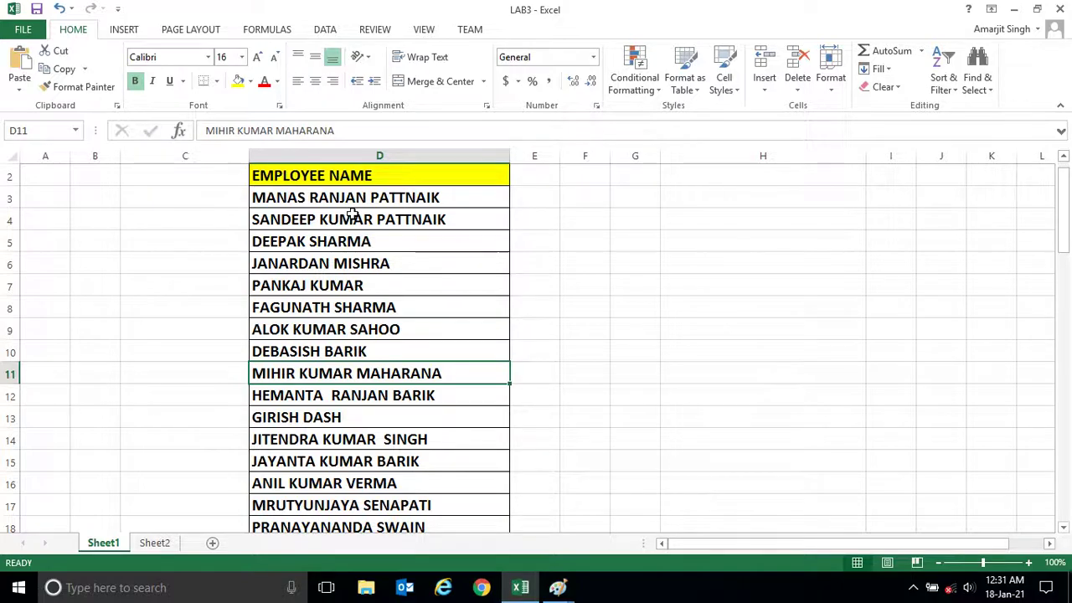
Step: Select D3, then all of column D, and clear the selection by clicking E7
click(391, 201)
click(393, 156)
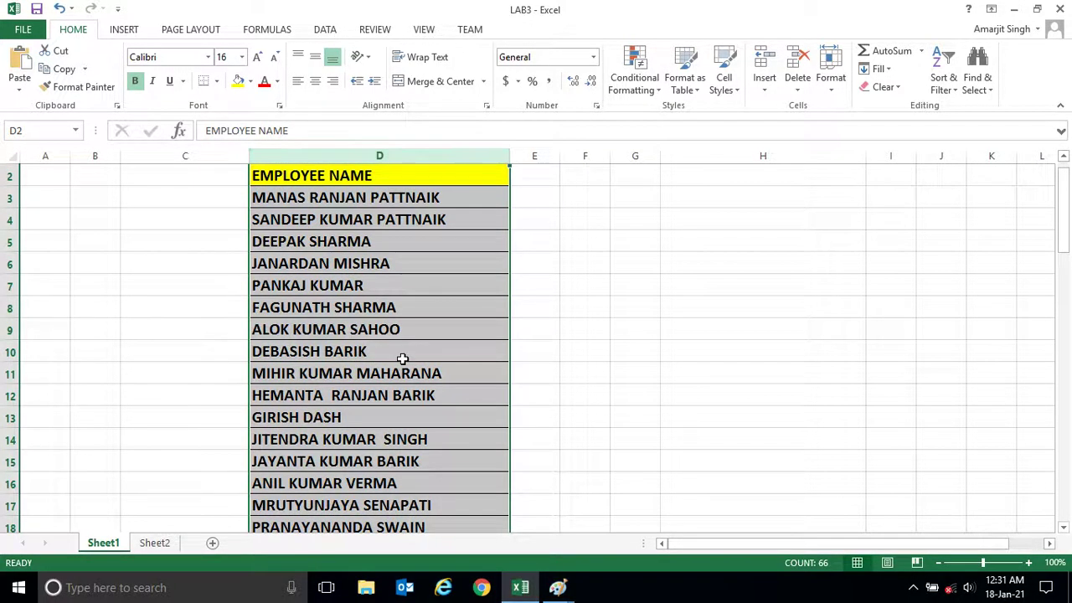
mouse_move(1062, 247)
mouse_down()
mouse_move(1044, 499)
mouse_move(1055, 509)
mouse_move(1064, 235)
mouse_up()
click(517, 299)
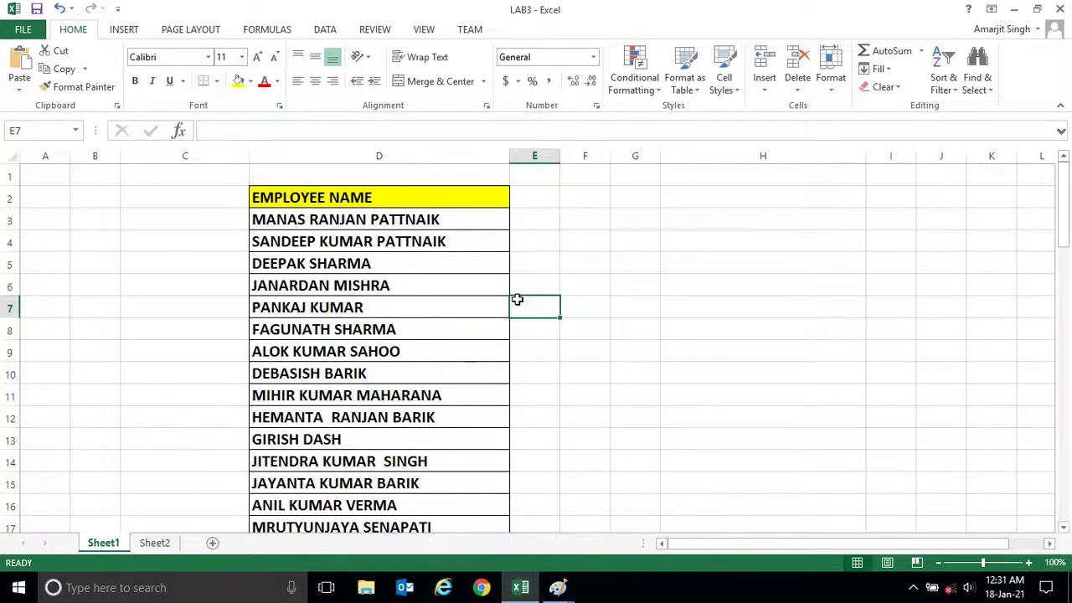
Step: Bring the Untitled Paint window with the annotated shortcut screenshot to the front
click(559, 589)
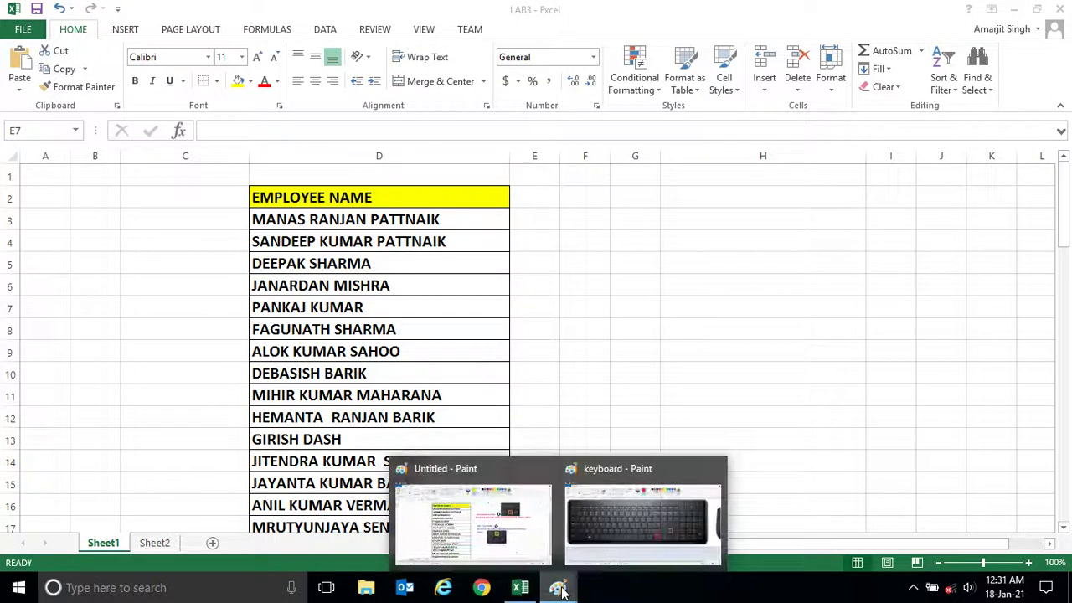
click(519, 559)
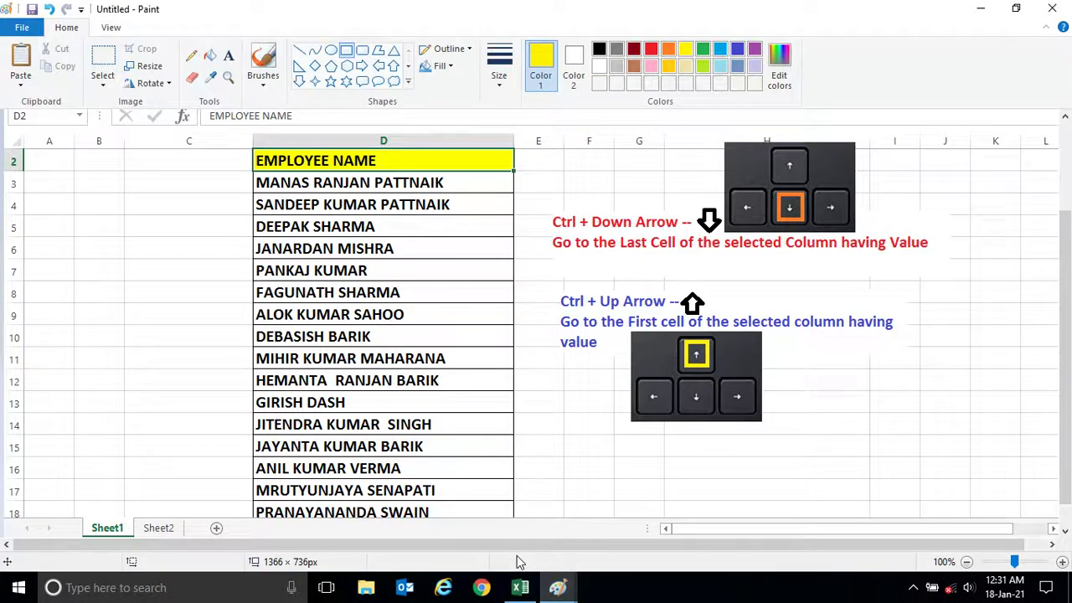